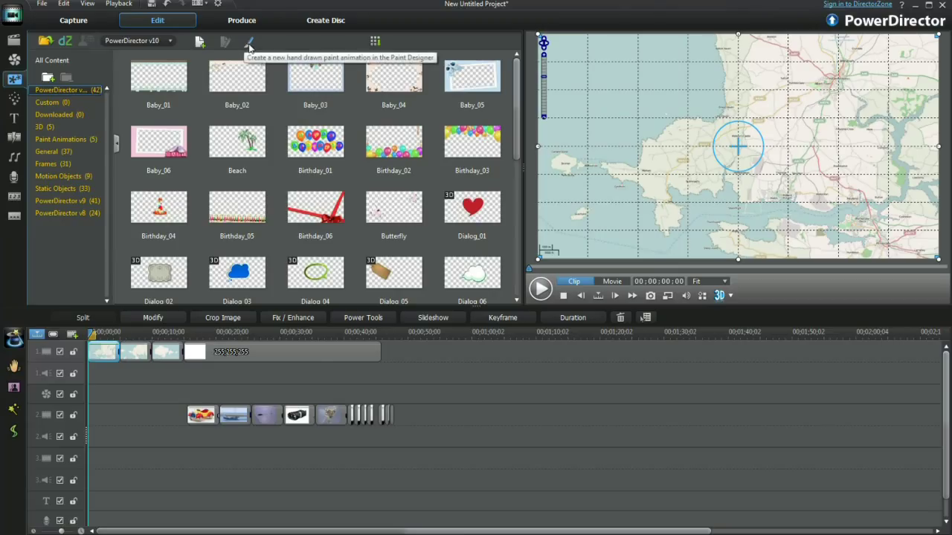
# Launch the Paint Designer for a new hand-drawn animation over the map clip
pyautogui.click(249, 44)
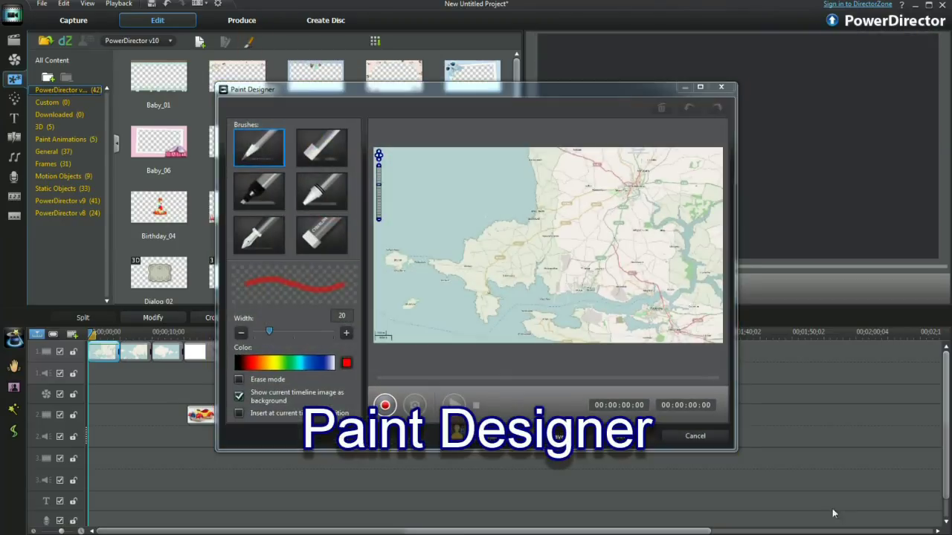
# Enlarge the designer, choose the fountain pen brush at width 5 in red, and start recording
pyautogui.moveTo(737, 450)
pyautogui.mouseDown()
pyautogui.moveTo(788, 457)
pyautogui.moveTo(760, 430)
pyautogui.mouseUp()
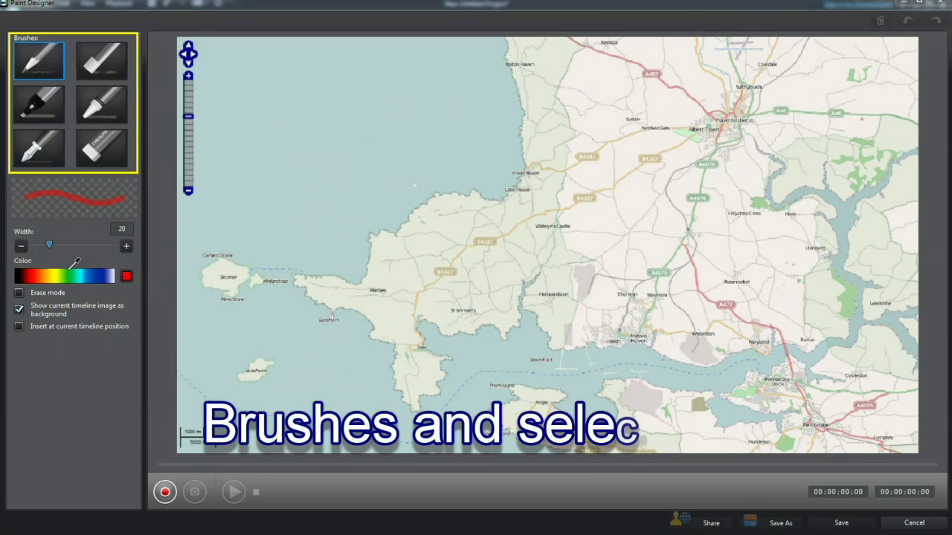
pyautogui.click(21, 247)
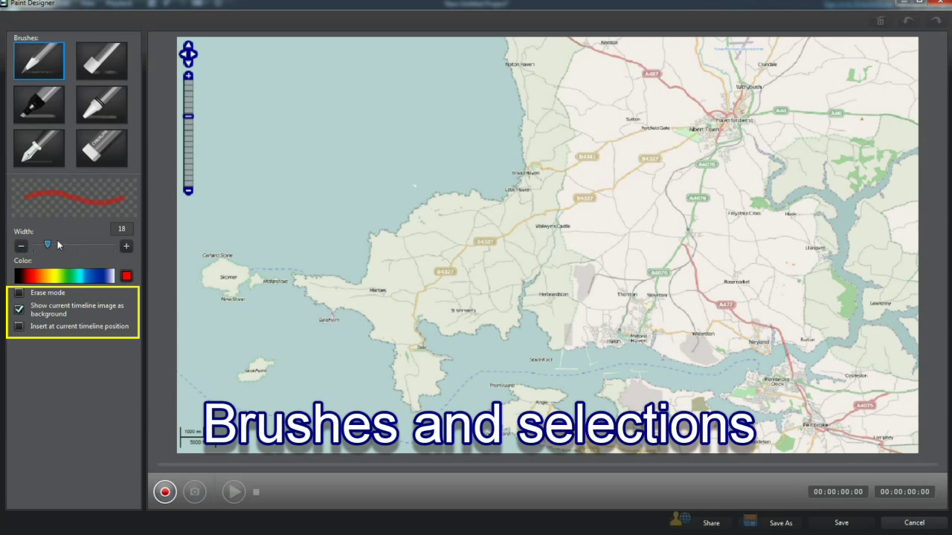
pyautogui.moveTo(48, 245); pyautogui.dragTo(37, 246)
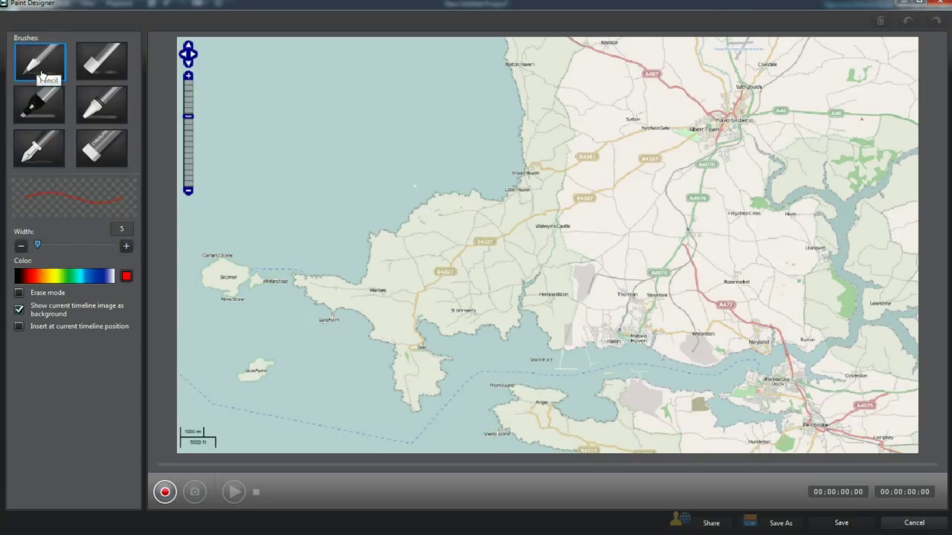
pyautogui.click(39, 148)
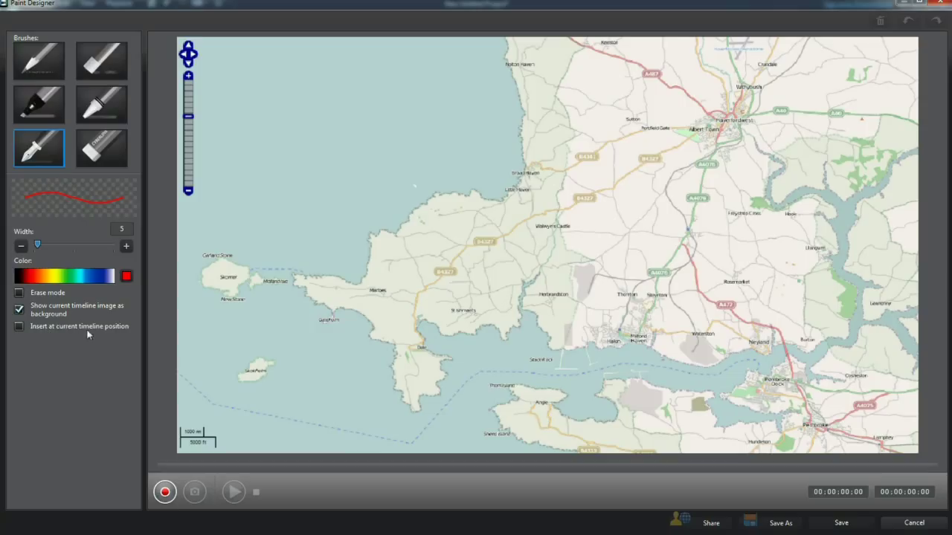
pyautogui.click(165, 492)
# Draw the red route across the map, circle the town and tidy it with the eraser
pyautogui.moveTo(742, 62); pyautogui.dragTo(737, 59)
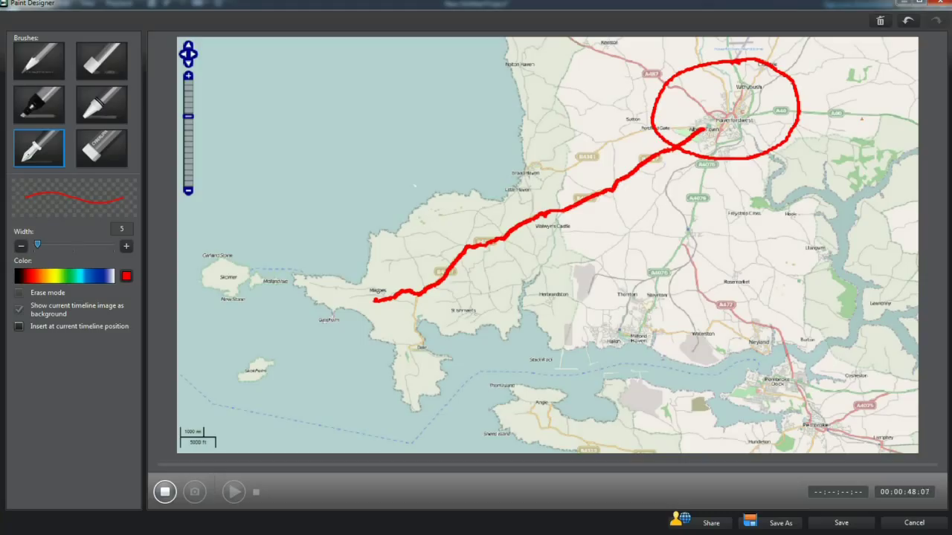
pyautogui.click(102, 148)
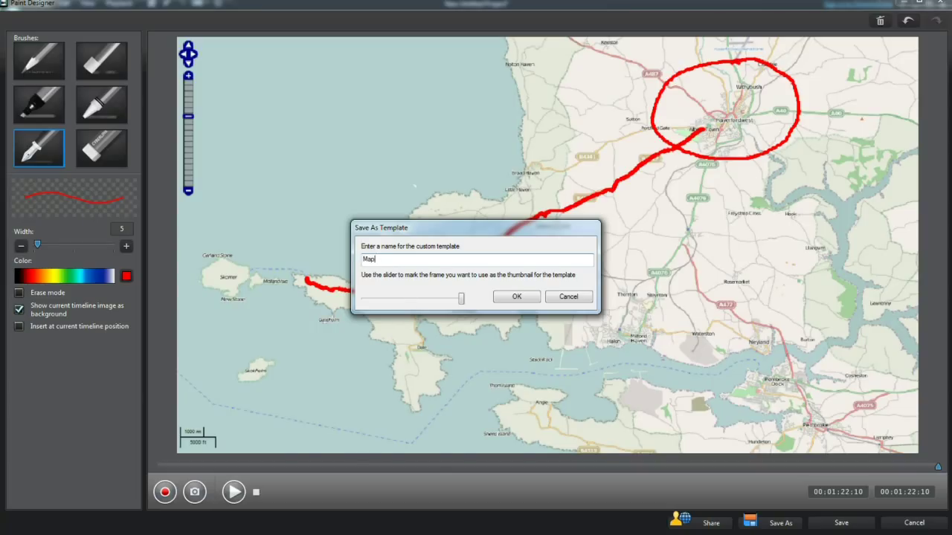
pyautogui.write('p001a')
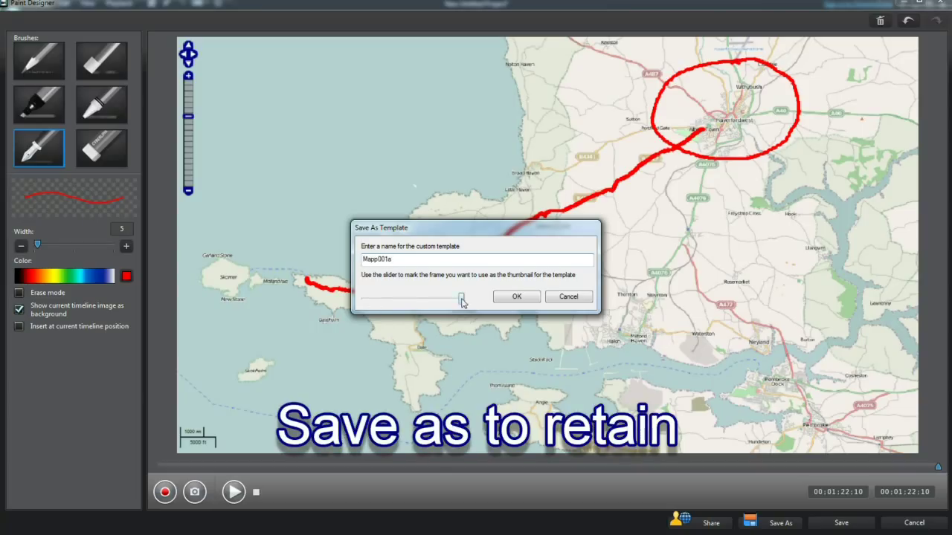
# Save the drawing as custom template Mapp001a with a chosen thumbnail frame
pyautogui.moveTo(462, 300); pyautogui.dragTo(417, 299)
pyautogui.click(517, 297)
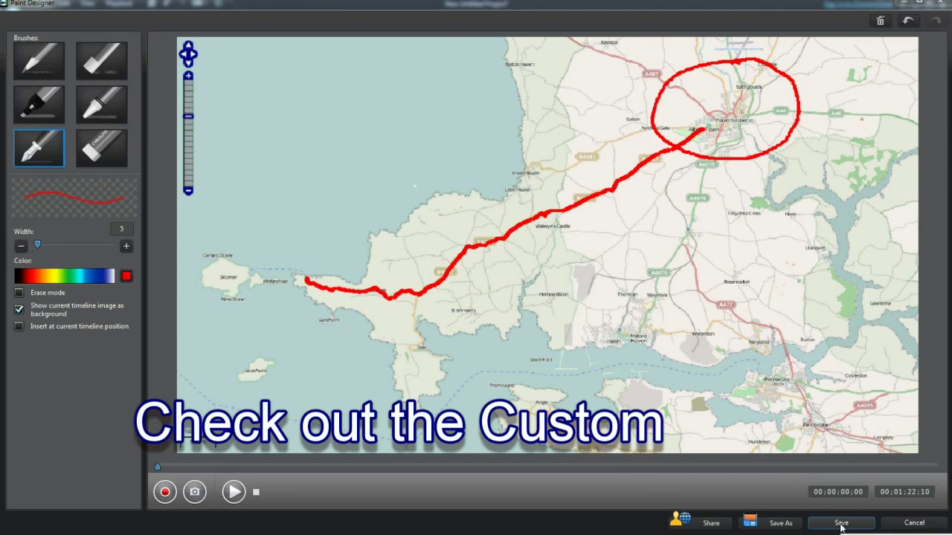
pyautogui.click(841, 523)
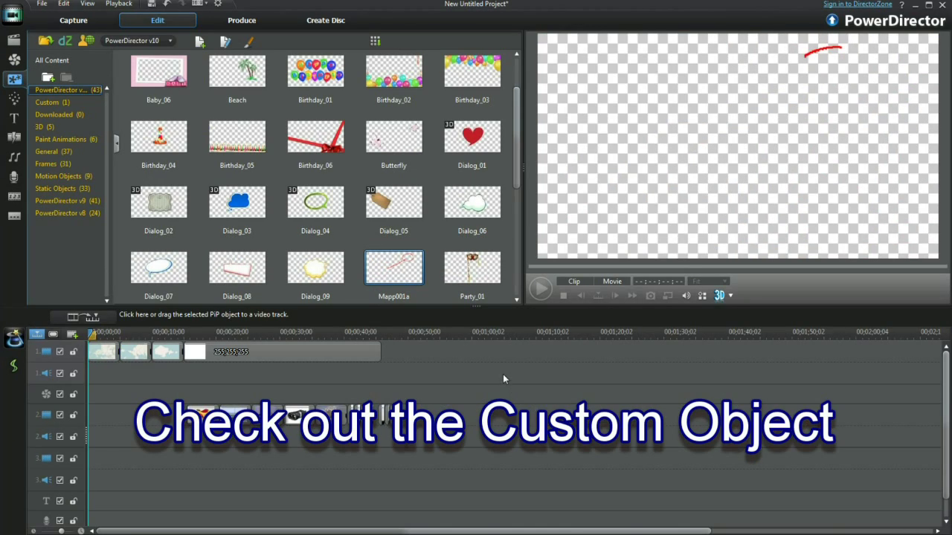
# Place Mapp001a from the Custom category on track 3 and trim it to about five seconds
pyautogui.click(47, 102)
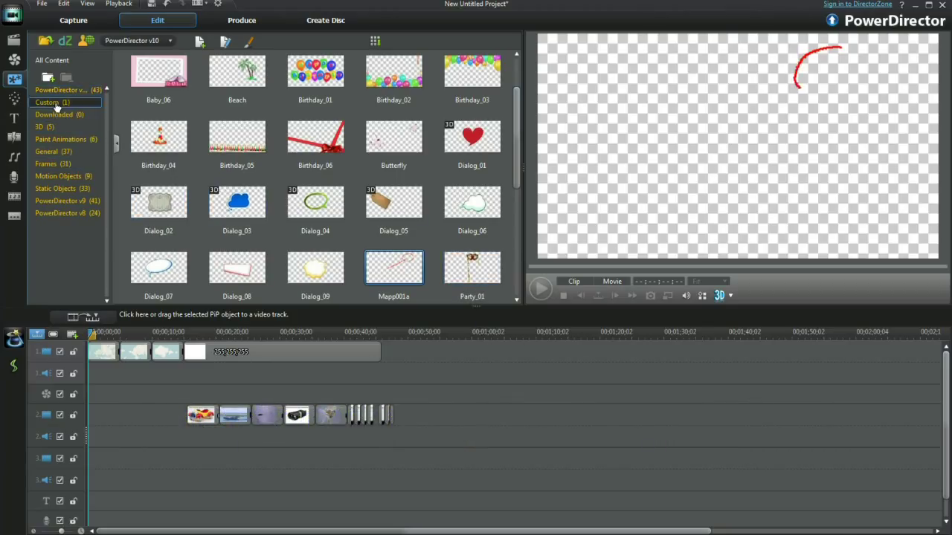
pyautogui.moveTo(159, 76)
pyautogui.mouseDown()
pyautogui.moveTo(164, 176)
pyautogui.moveTo(94, 436)
pyautogui.moveTo(102, 455)
pyautogui.mouseUp()
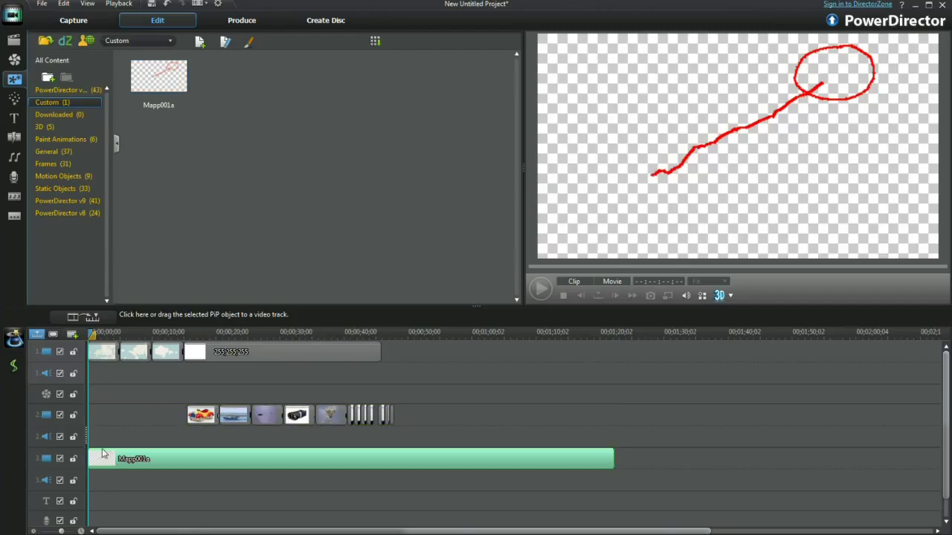
pyautogui.click(520, 459)
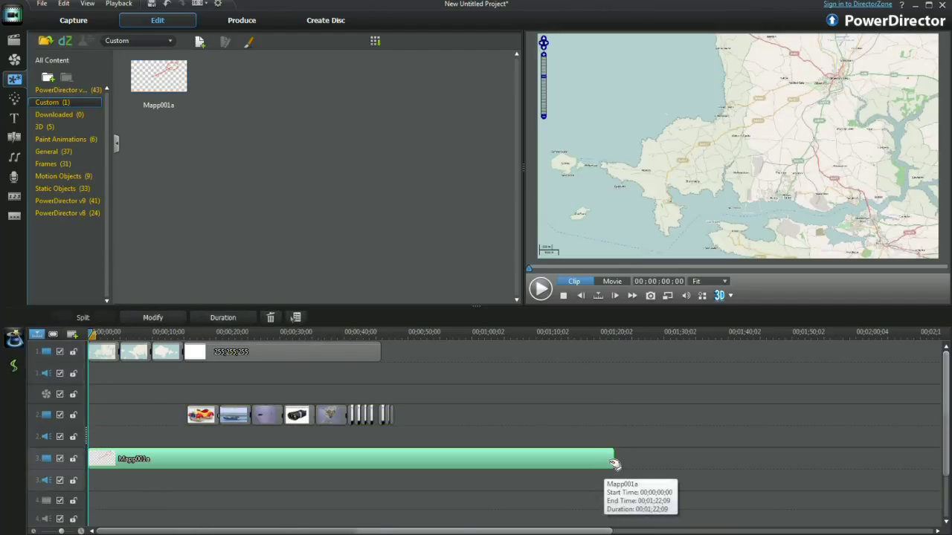
pyautogui.moveTo(573, 443); pyautogui.dragTo(119, 444)
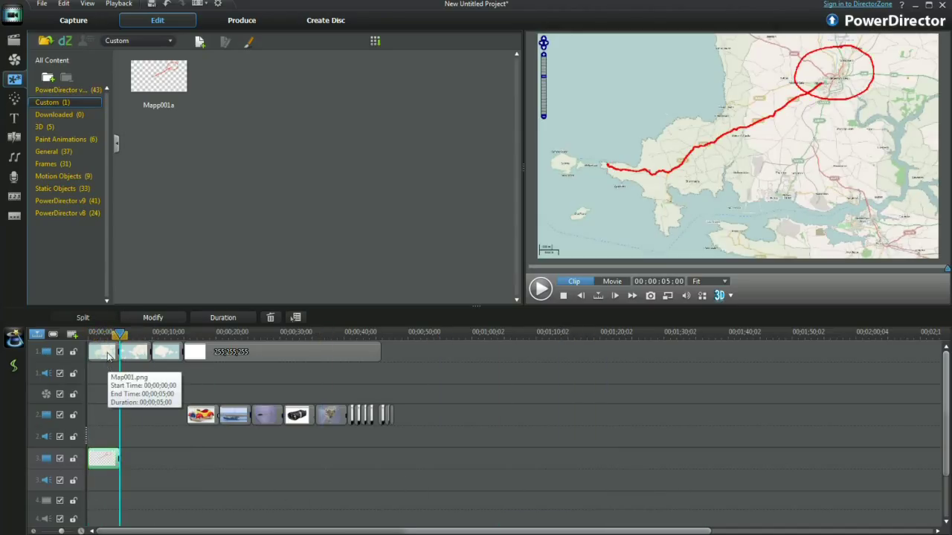
# Select the Map001.png clip and play the route animation over the map
pyautogui.click(108, 356)
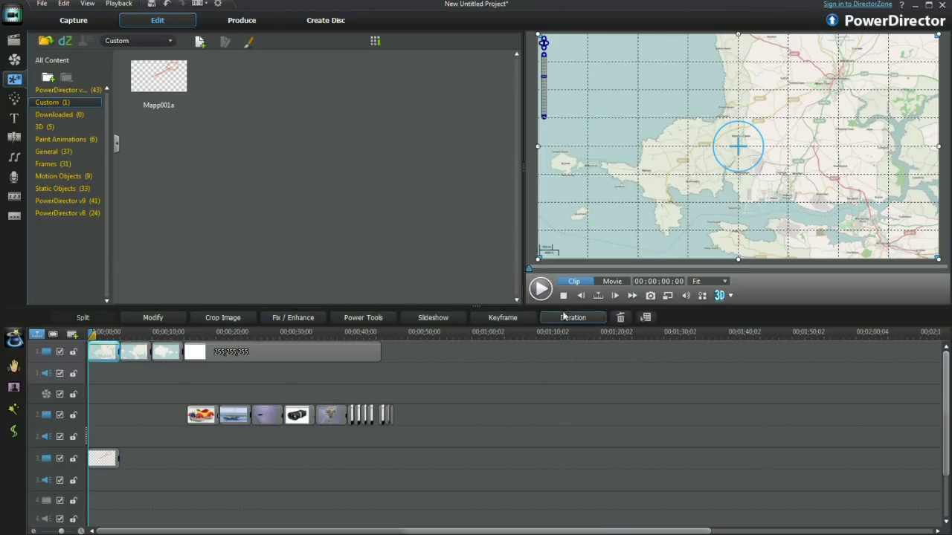
pyautogui.click(541, 289)
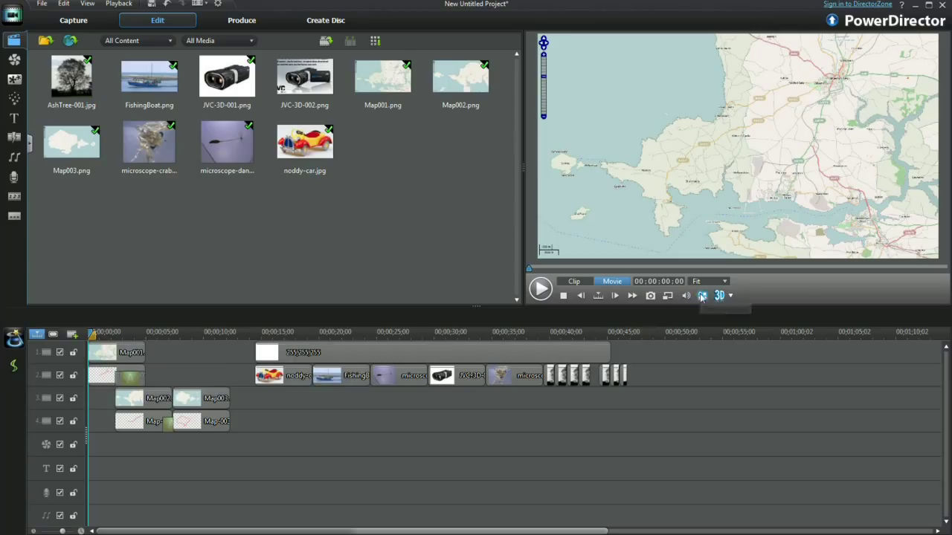
# Switch the preview to full-screen display of the map animation
pyautogui.click(702, 296)
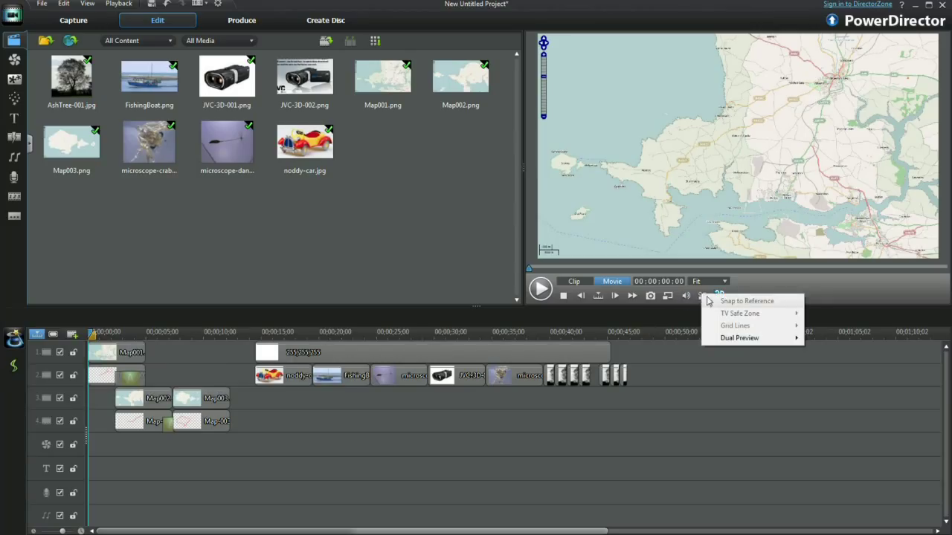
pyautogui.click(673, 299)
pyautogui.click(684, 302)
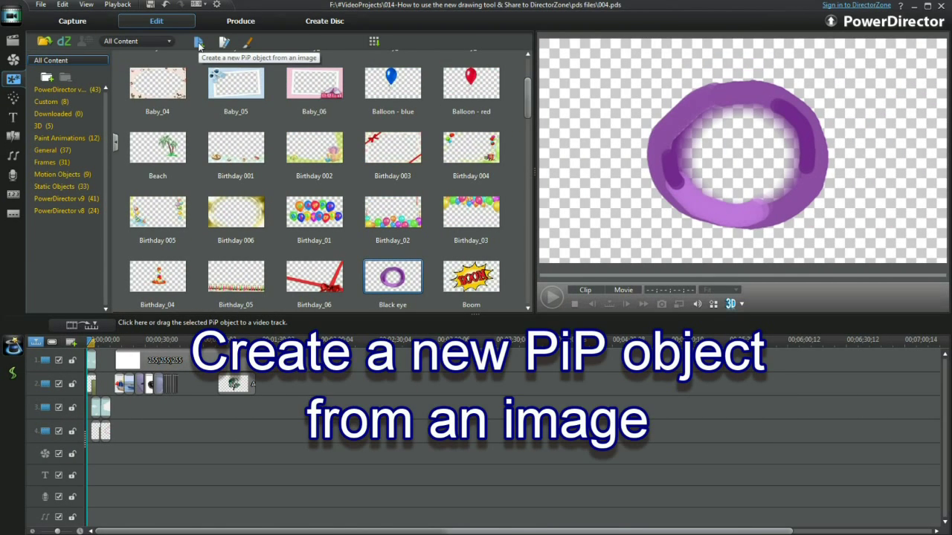
# Create a PiP object from the camcorder image with chroma key applied to its background
pyautogui.click(198, 42)
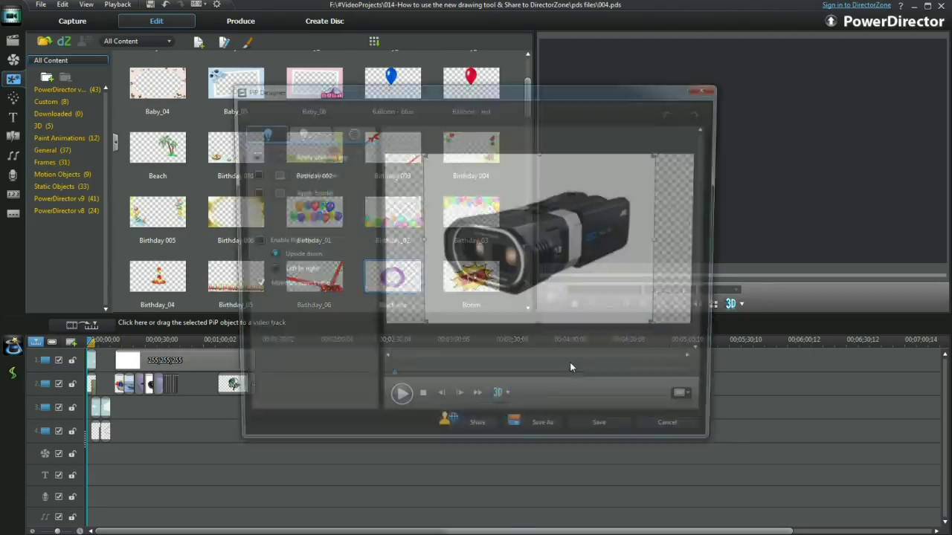
pyautogui.click(273, 156)
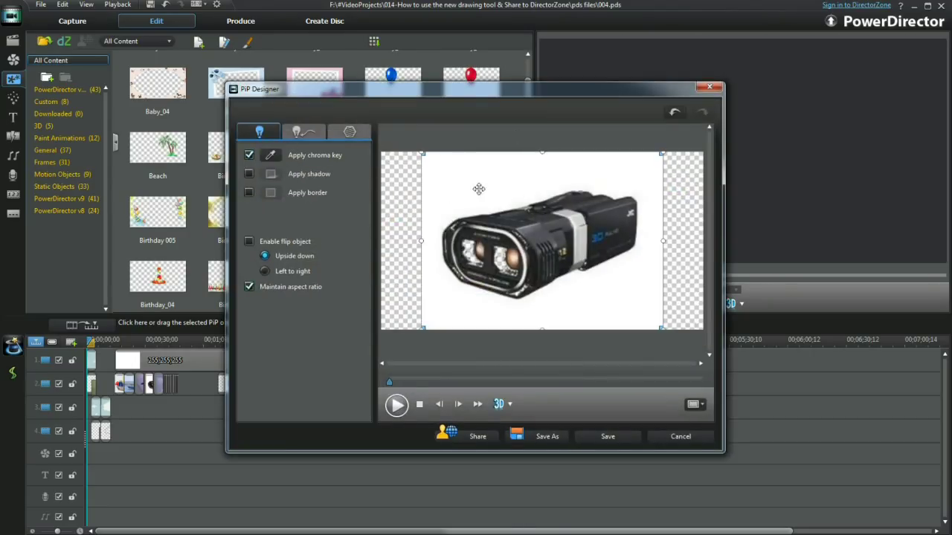
pyautogui.click(271, 155)
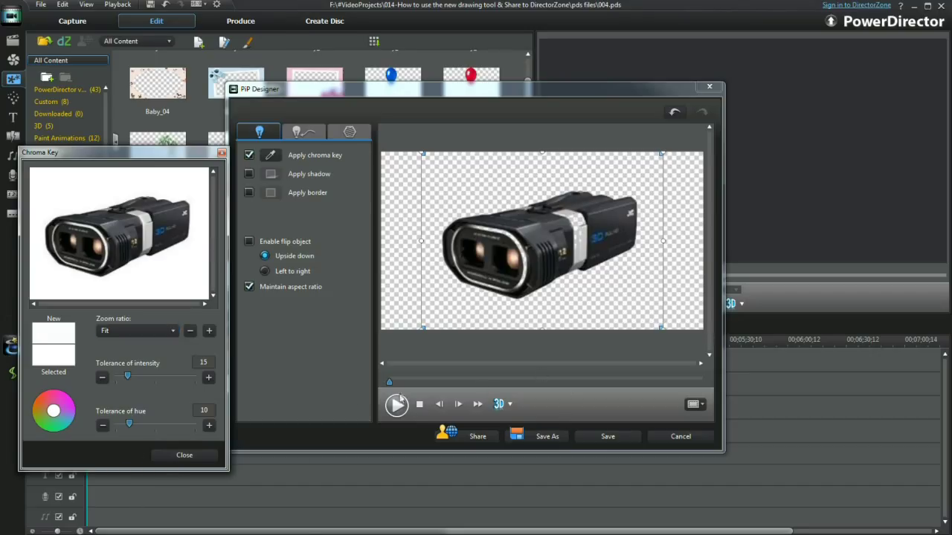
pyautogui.click(184, 455)
# Save the camcorder object as custom template JVC 3D Camera and close the PiP Designer
pyautogui.click(608, 436)
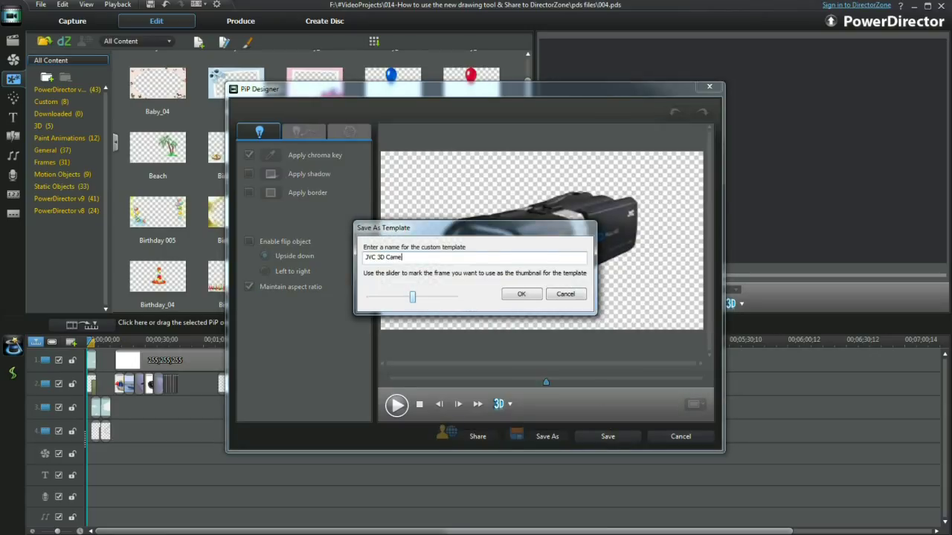
pyautogui.click(513, 296)
pyautogui.click(607, 437)
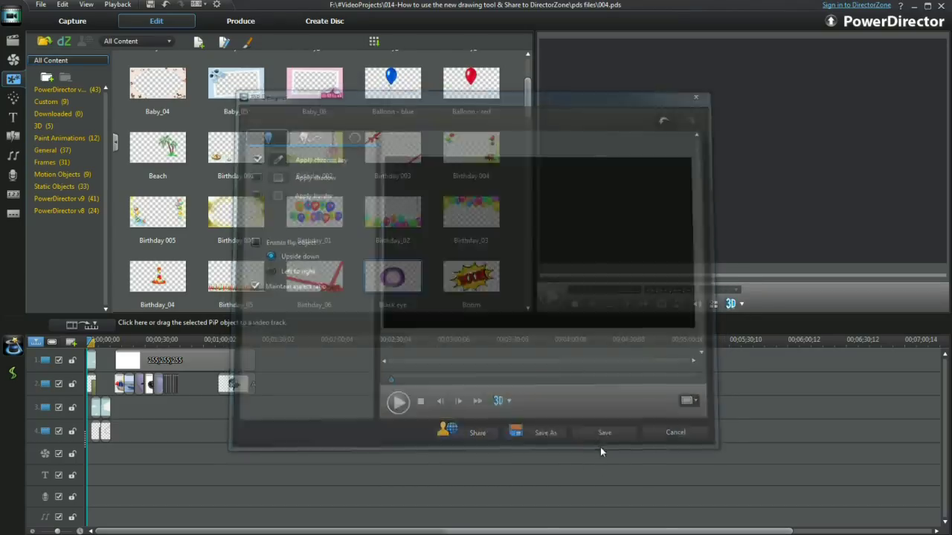
# Add the JVC 3D Camera template from the Custom category to track 2 of the timeline
pyautogui.click(50, 102)
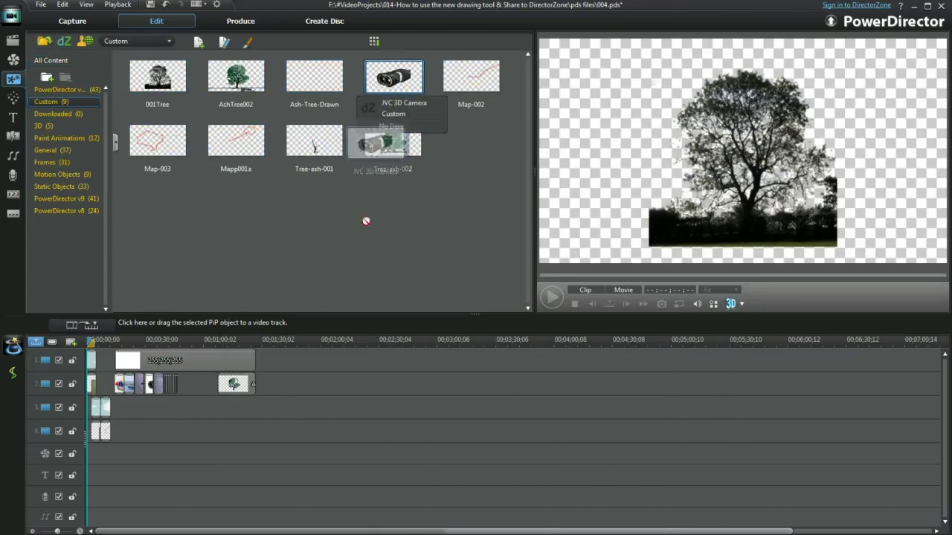
pyautogui.moveTo(392, 77); pyautogui.dragTo(205, 383)
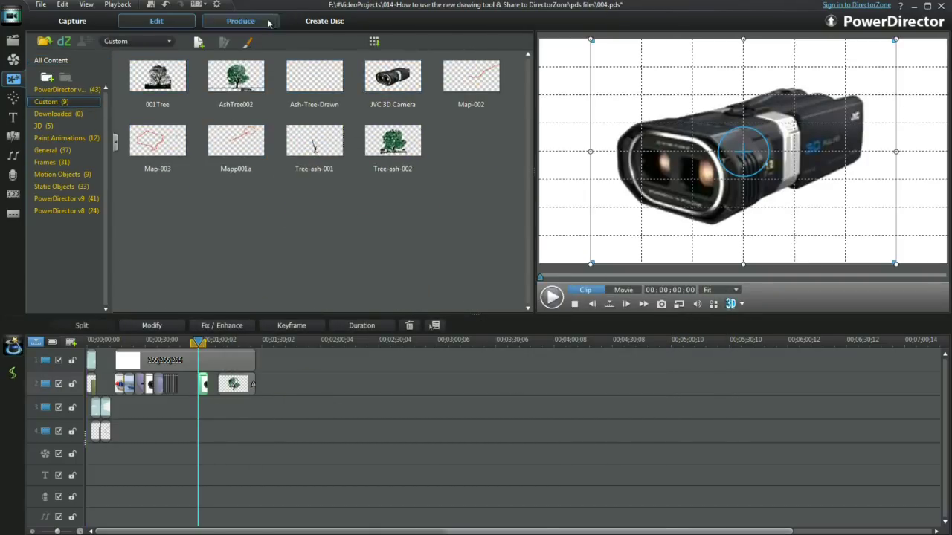
pyautogui.click(249, 43)
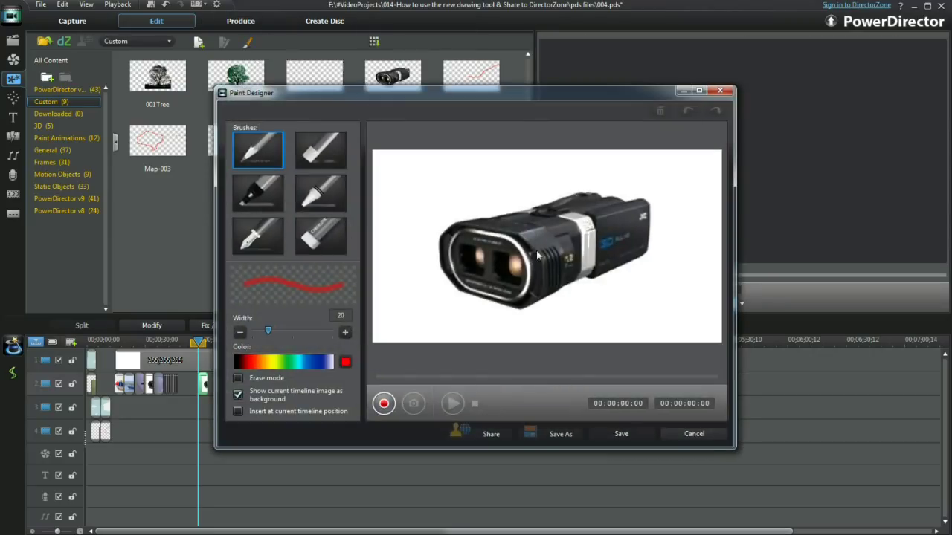
# Pick the pen-nib brush, then close the Paint Designer without saving
pyautogui.click(258, 237)
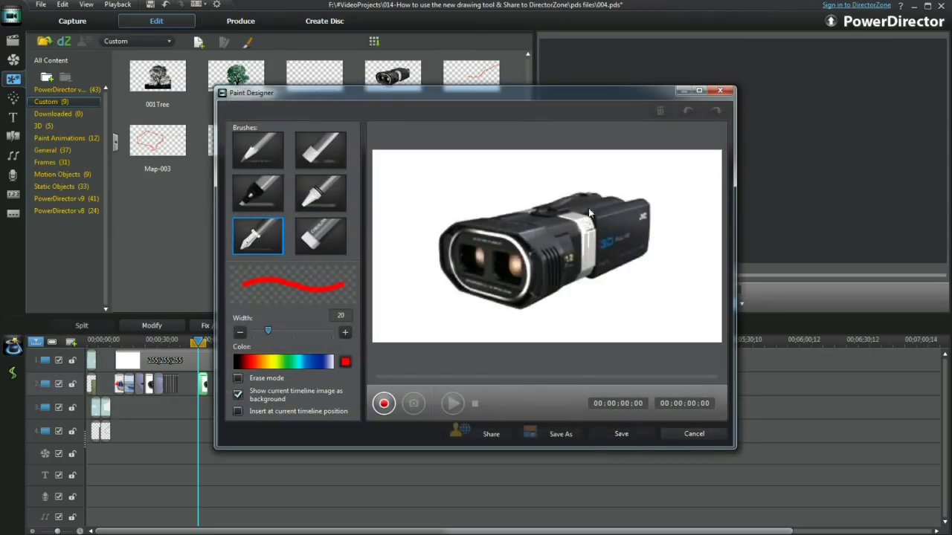
pyautogui.click(685, 433)
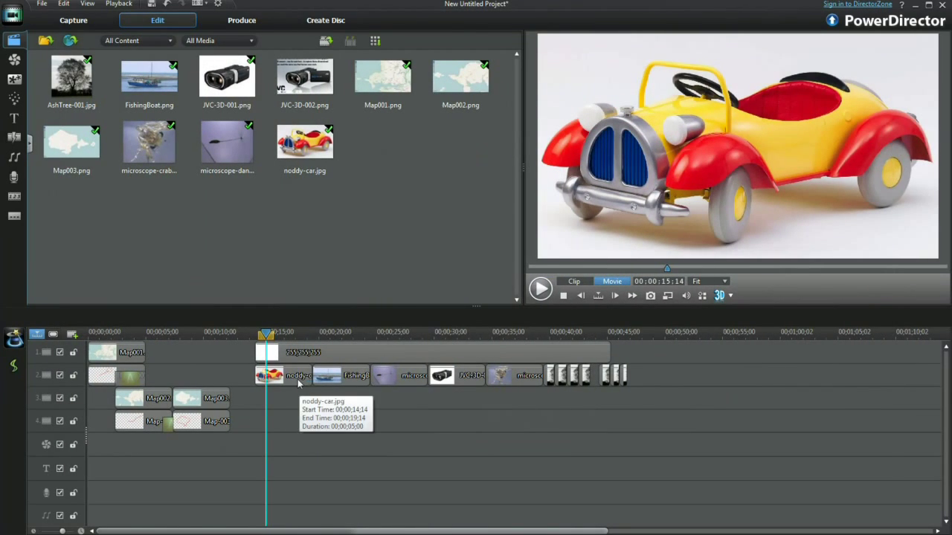
# Step through the timeline pictures prepared for drawing, ending on the JVC-3D-001 camcorder
pyautogui.click(298, 375)
pyautogui.click(342, 375)
pyautogui.click(401, 376)
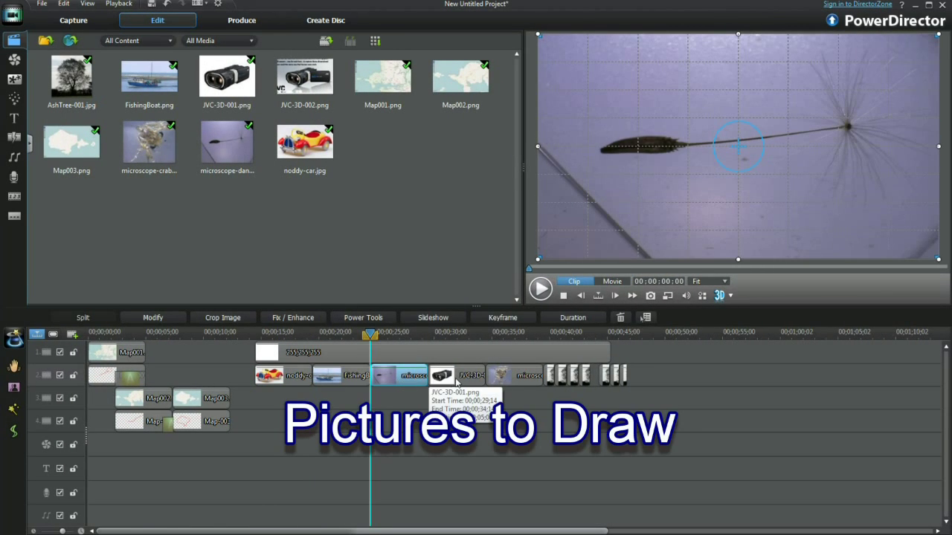
pyautogui.click(457, 376)
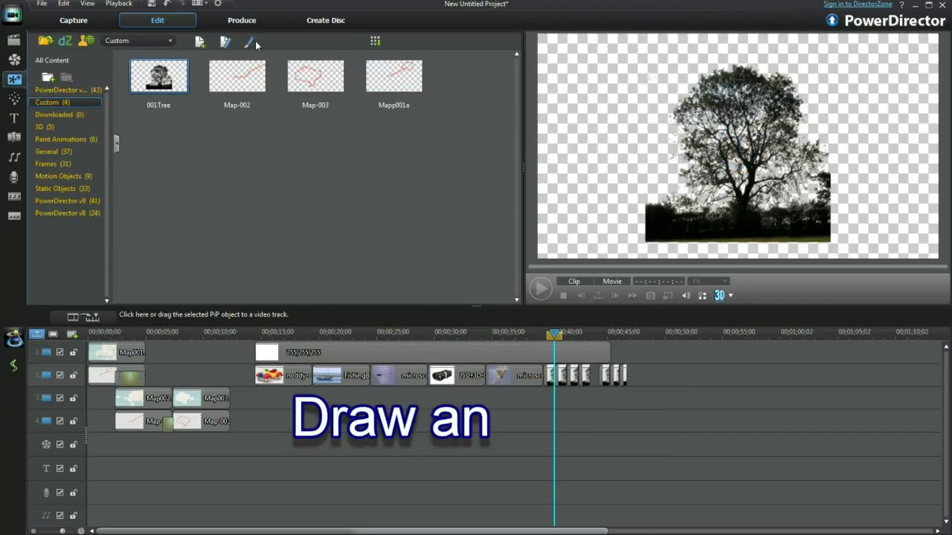
# Record a hand-drawn green ash tree over the tree photo and play back the result
pyautogui.click(255, 41)
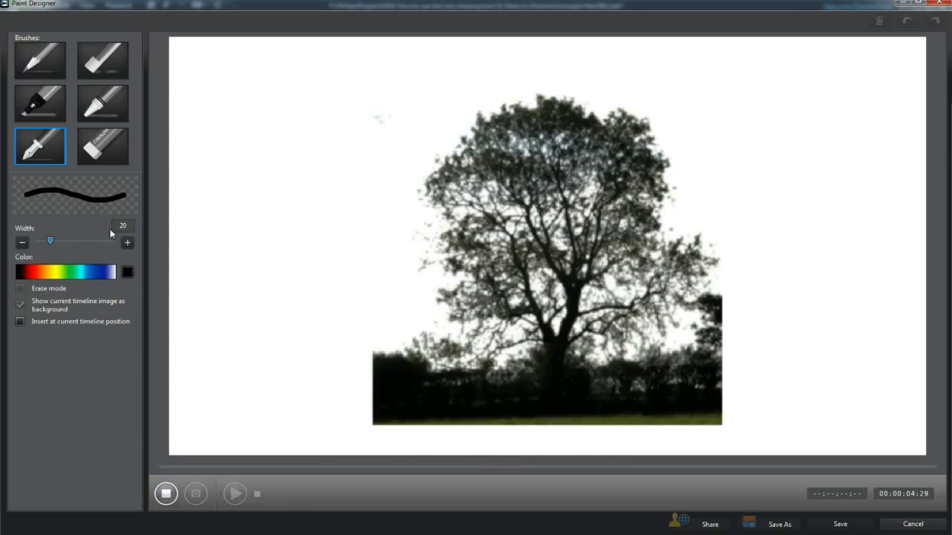
pyautogui.click(557, 353)
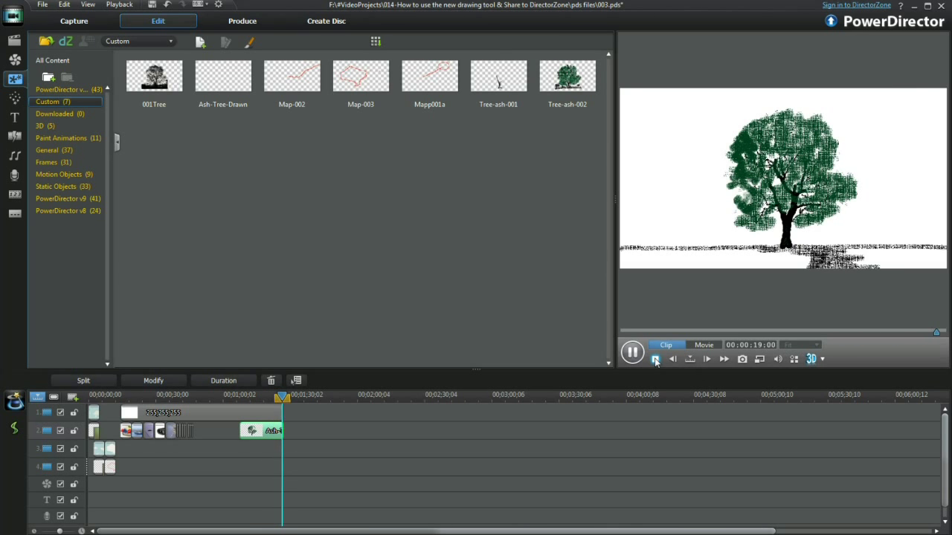
pyautogui.click(655, 360)
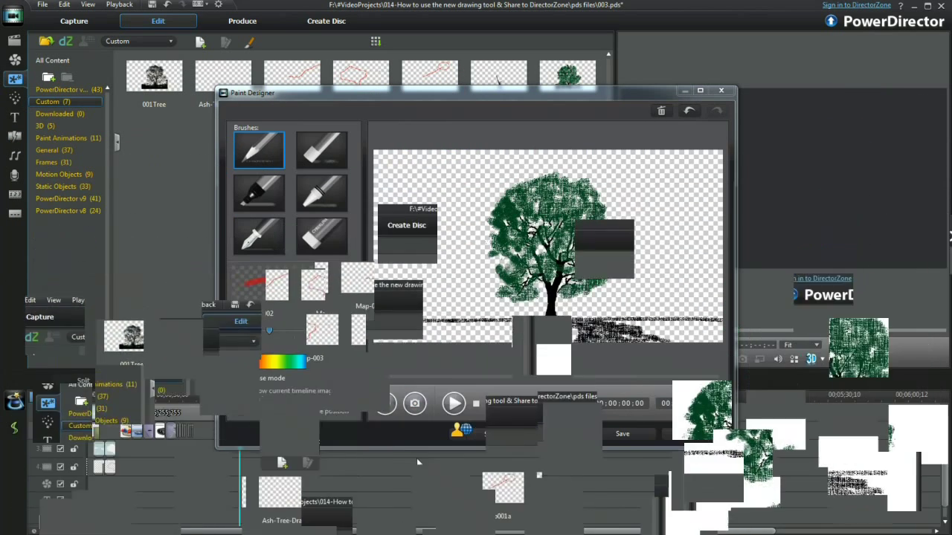
# Save the ash tree drawing as the custom template AshTree002
pyautogui.click(491, 434)
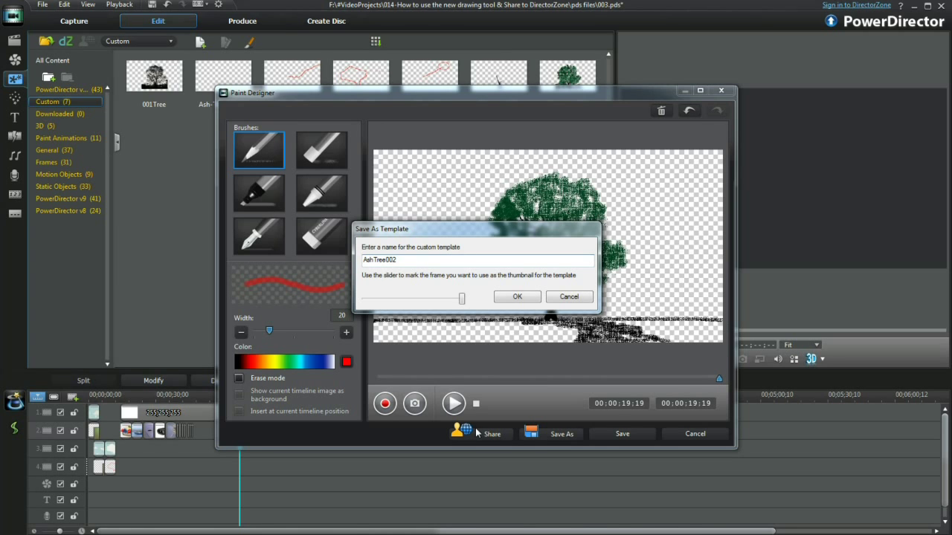
pyautogui.click(519, 298)
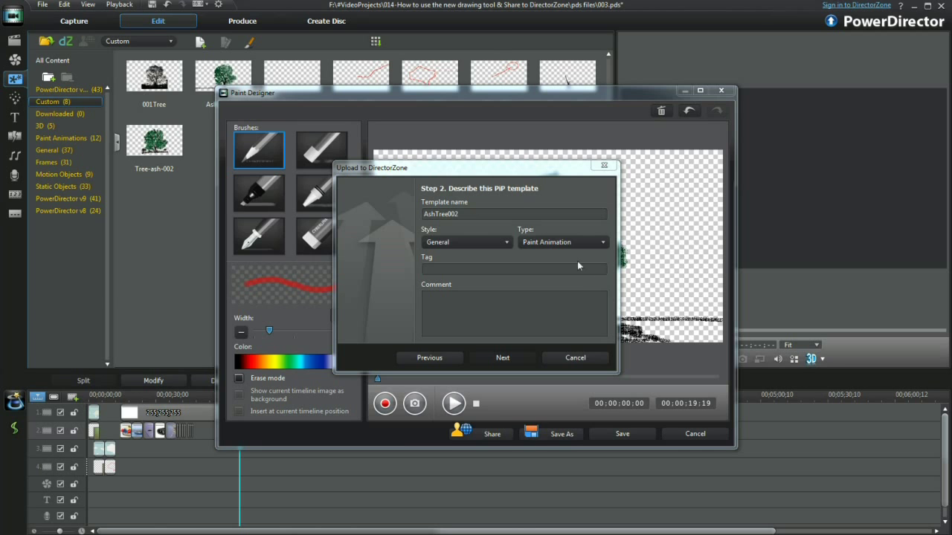
# Keep style General and type Paint Animation for the upload and advance to the copyright disclaimer
pyautogui.click(507, 243)
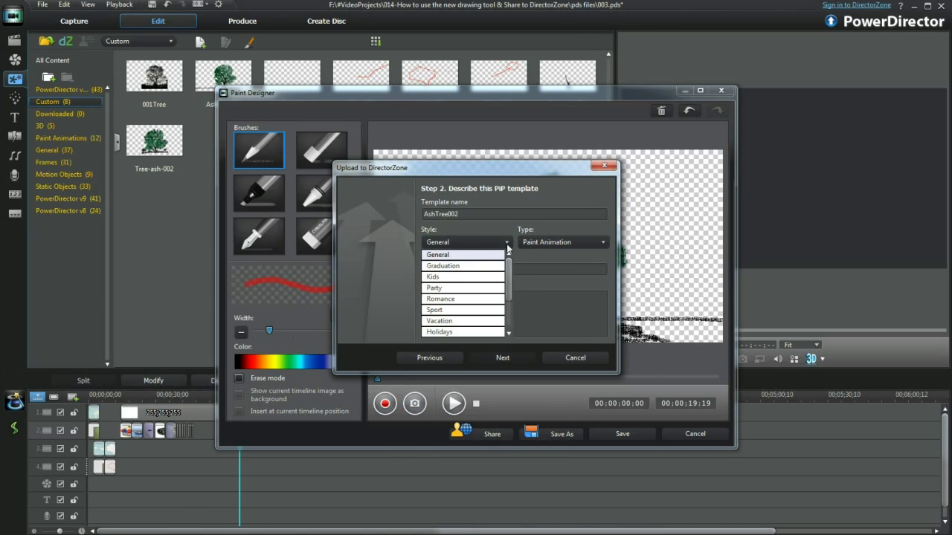
pyautogui.moveTo(509, 260)
pyautogui.mouseDown()
pyautogui.moveTo(509, 309)
pyautogui.moveTo(513, 274)
pyautogui.mouseUp()
pyautogui.click(503, 226)
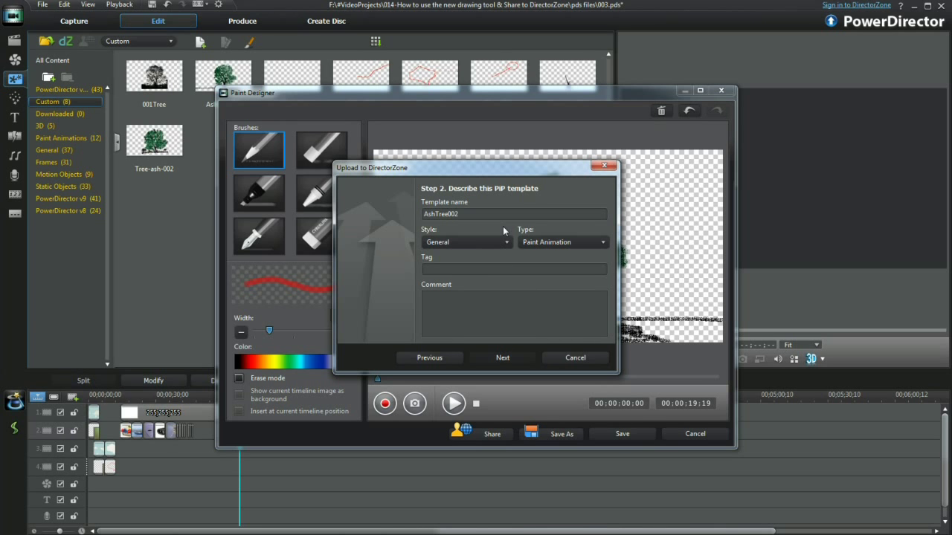
pyautogui.click(602, 242)
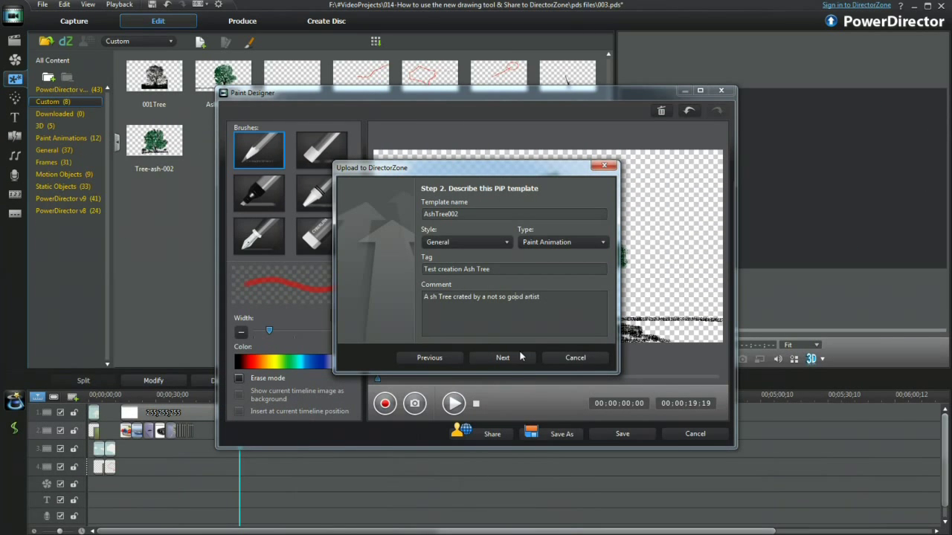
pyautogui.click(503, 358)
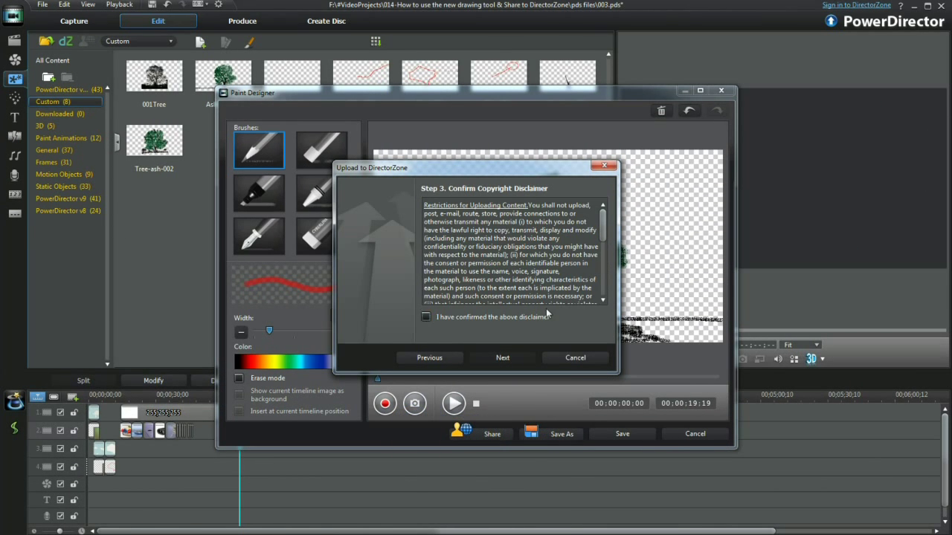
pyautogui.moveTo(604, 223); pyautogui.dragTo(607, 232)
# Confirm the copyright disclaimer and start uploading the AshTree002 template to DirectorZone
pyautogui.click(426, 317)
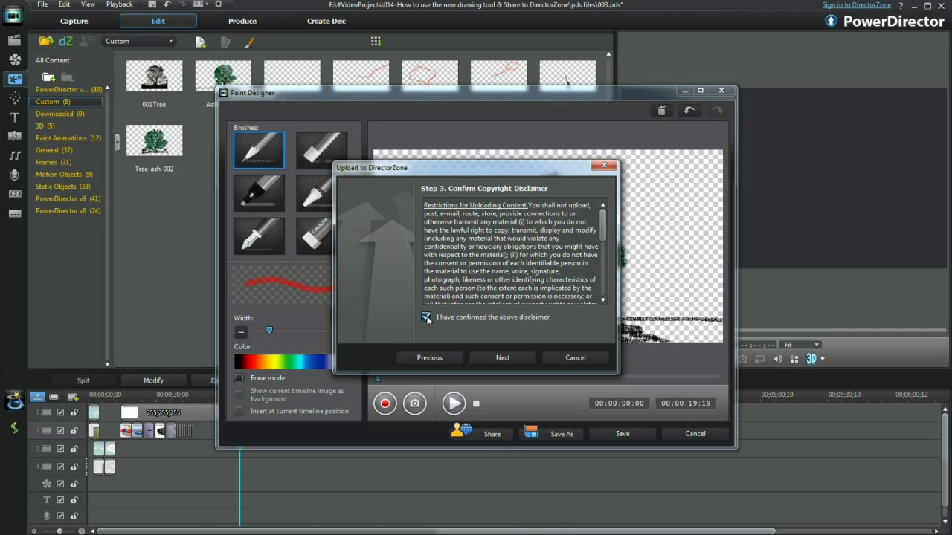
pyautogui.click(502, 358)
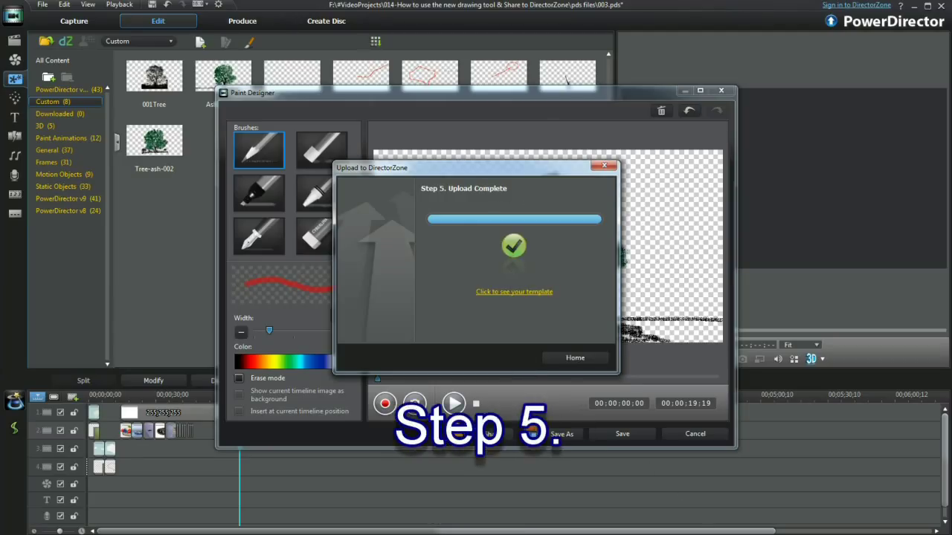
# Close the completed upload dialog, returning to the Paint Designer with the ash tree
pyautogui.click(574, 358)
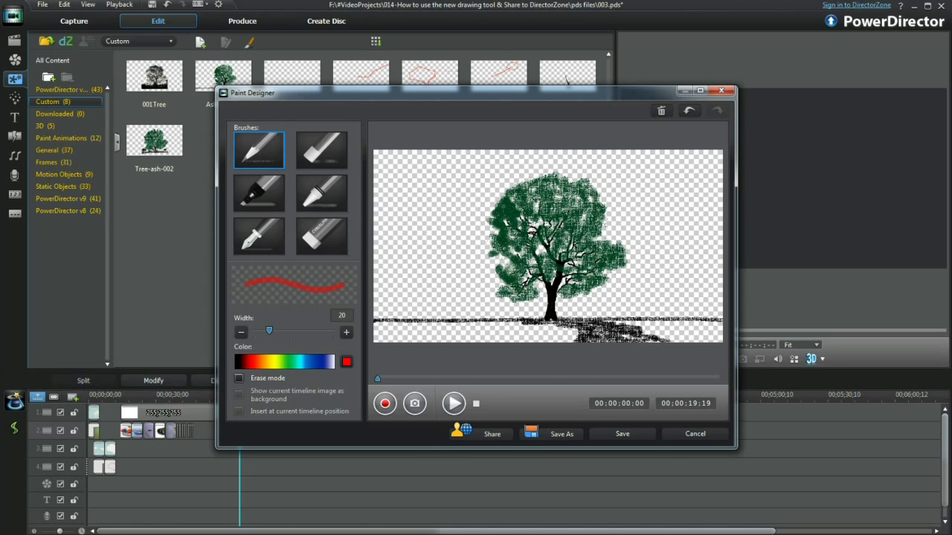